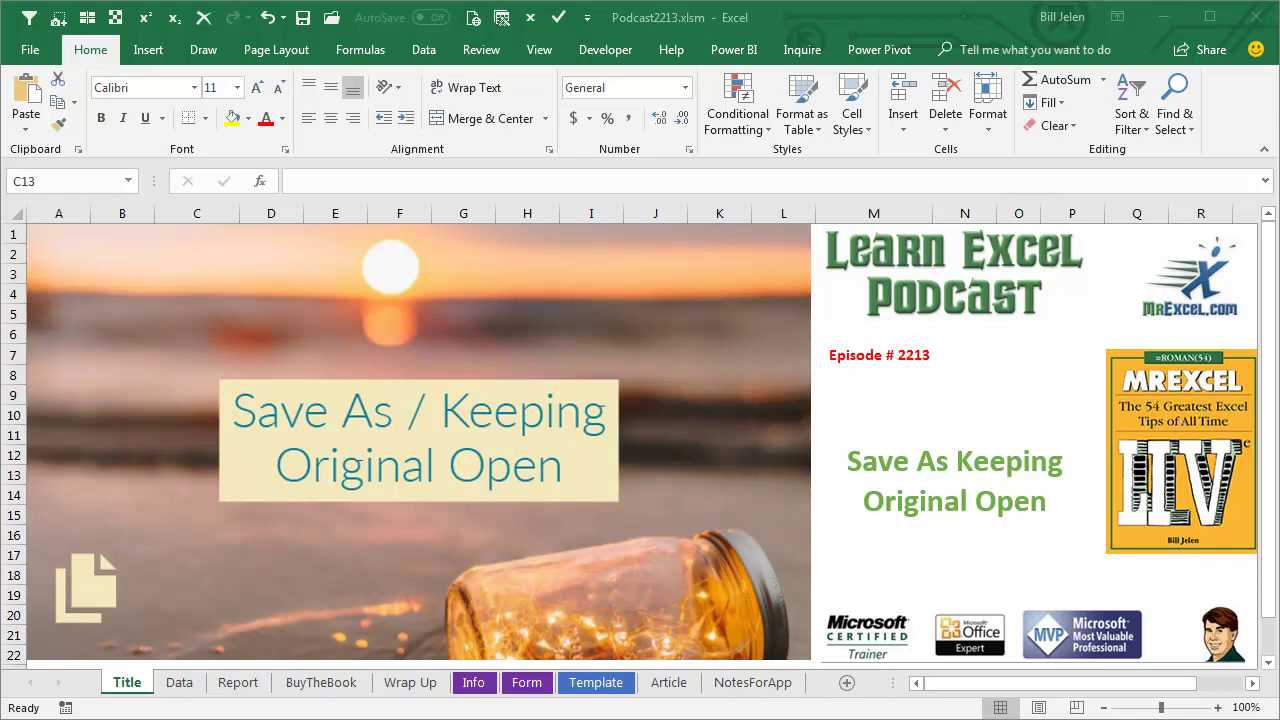
# Review the Data sheet's product list, glance at the Apple report on Report, then return to Data.
pyautogui.click(190, 688)
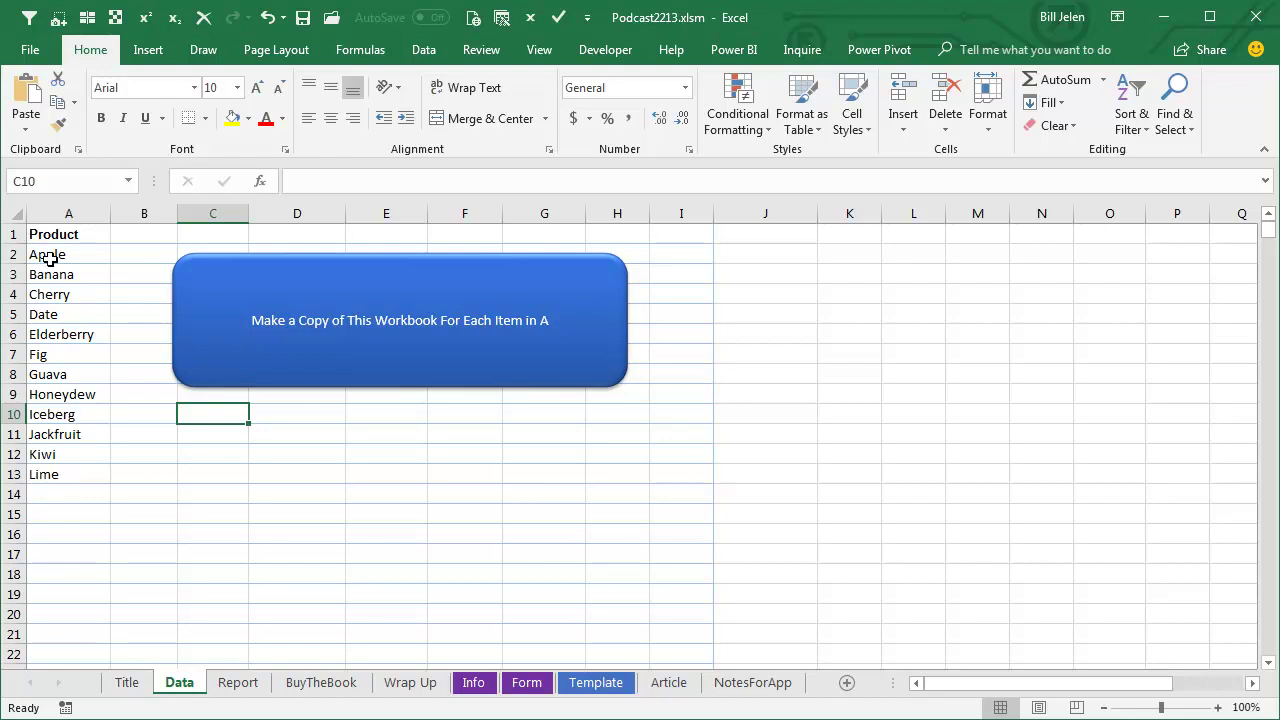
pyautogui.click(241, 687)
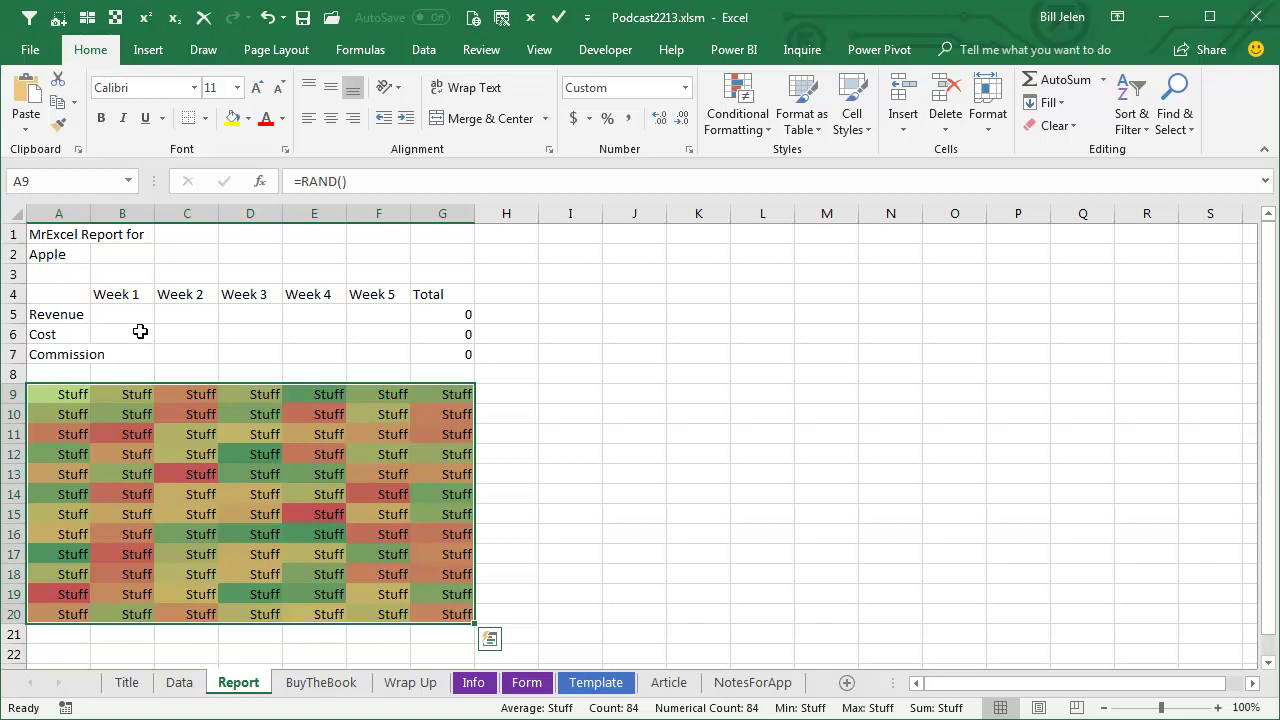
pyautogui.click(179, 687)
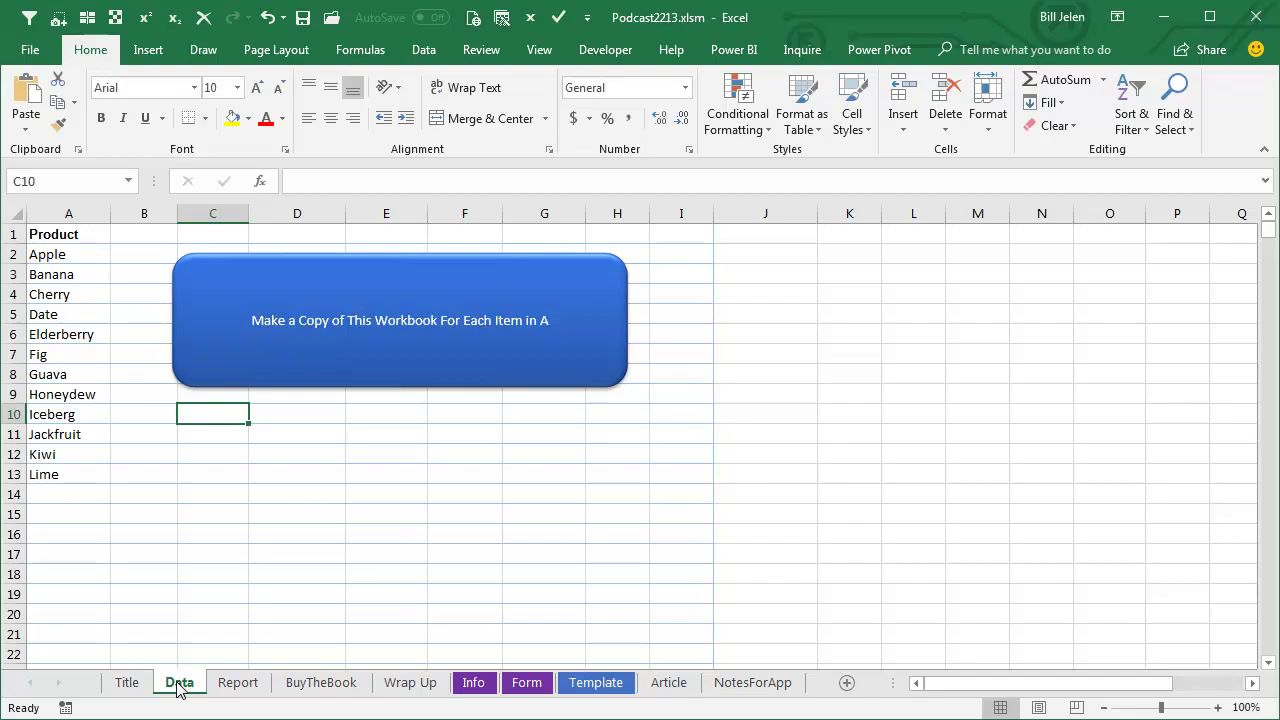
# Open the VBA editor with Alt+F11 to show the MakeCopies macro in Module3.
pyautogui.hotkey('alt', 'F11')
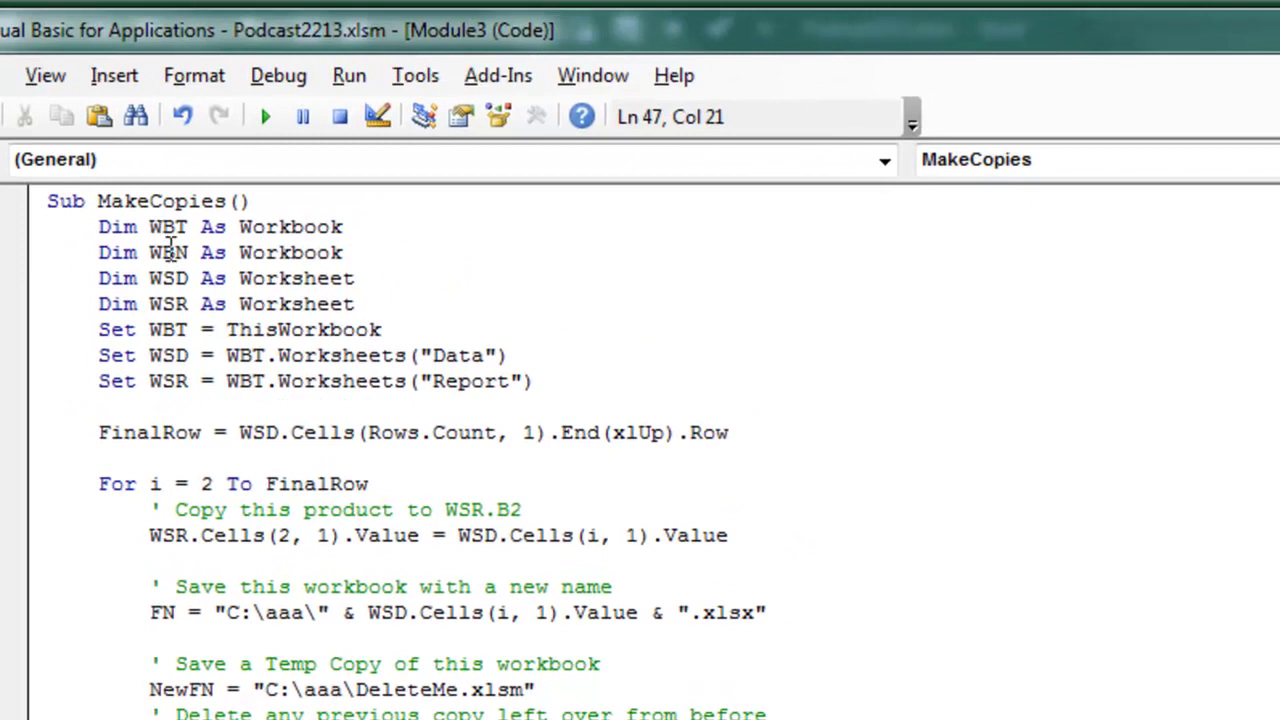
# Scroll down through the revised MakeCopies code using SaveCopyAs, Workbooks.Open and sheet deletion.
pyautogui.scroll(-2, 894, 474)
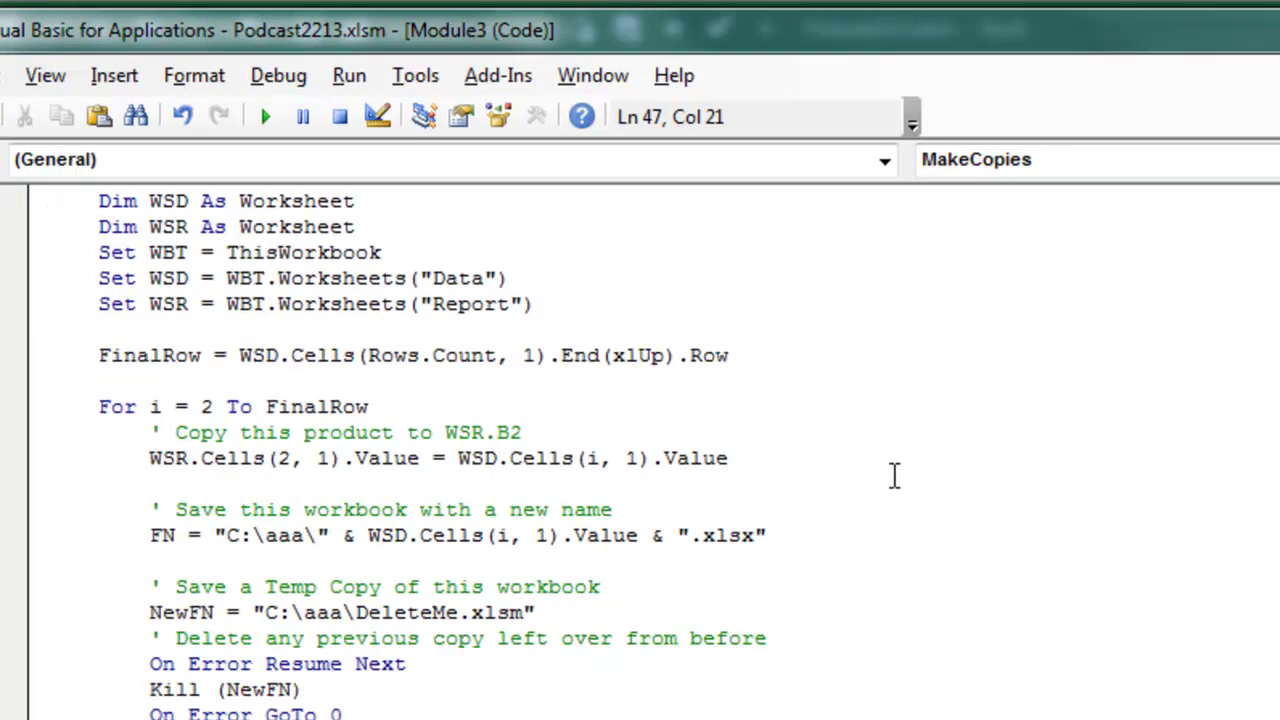
pyautogui.scroll(-1, 894, 474)
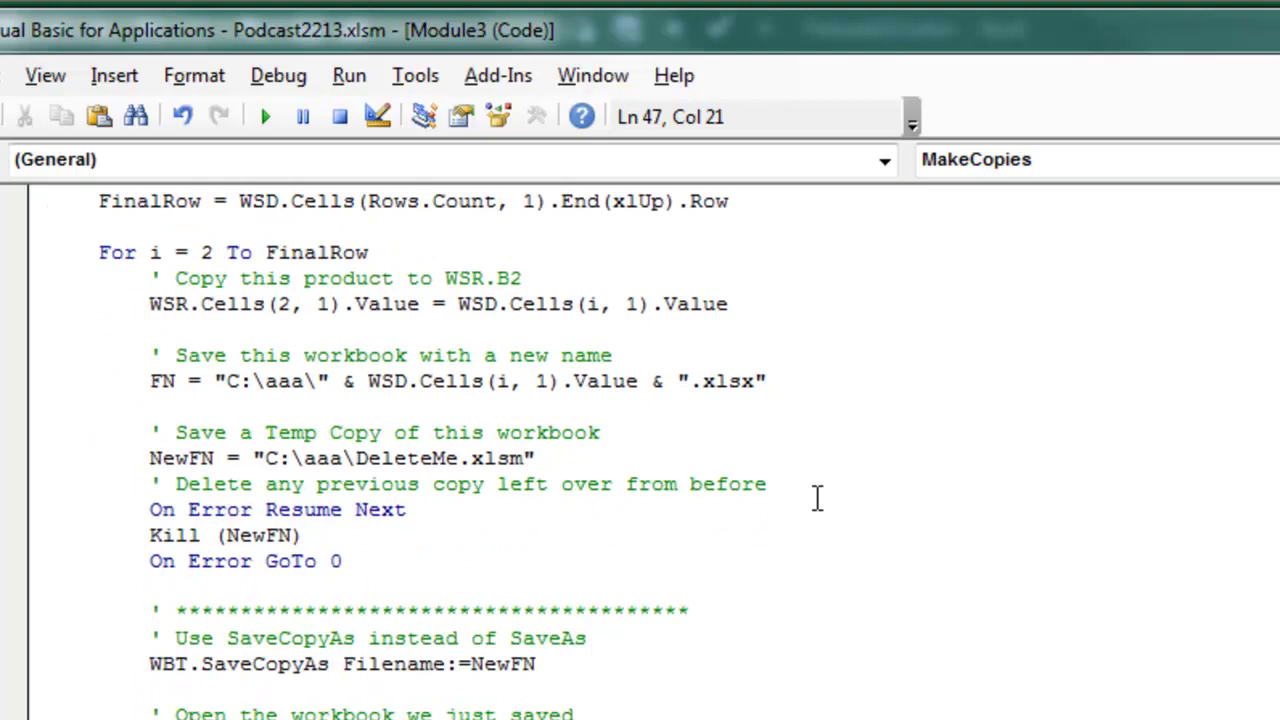
pyautogui.scroll(-1, 812, 498)
pyautogui.scroll(-1, 810, 498)
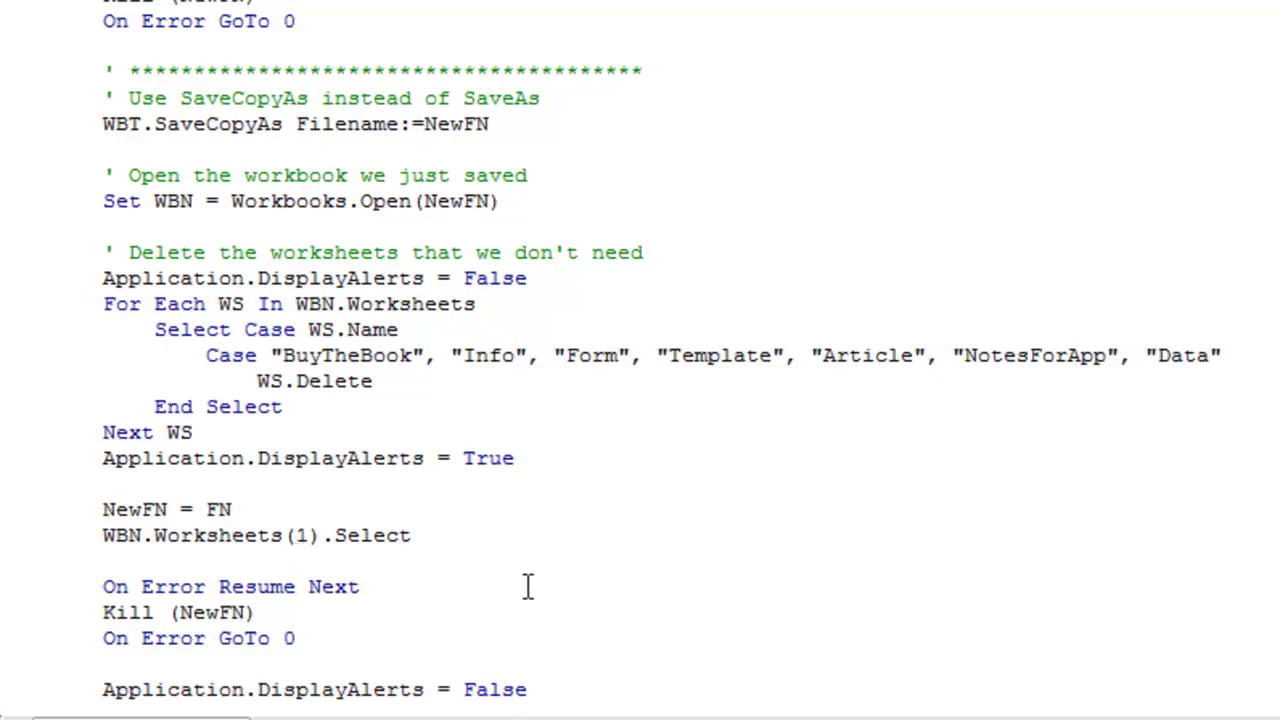
# Scroll down and back up through the finished MakeCopies code to review it.
pyautogui.scroll(-2, 520, 584)
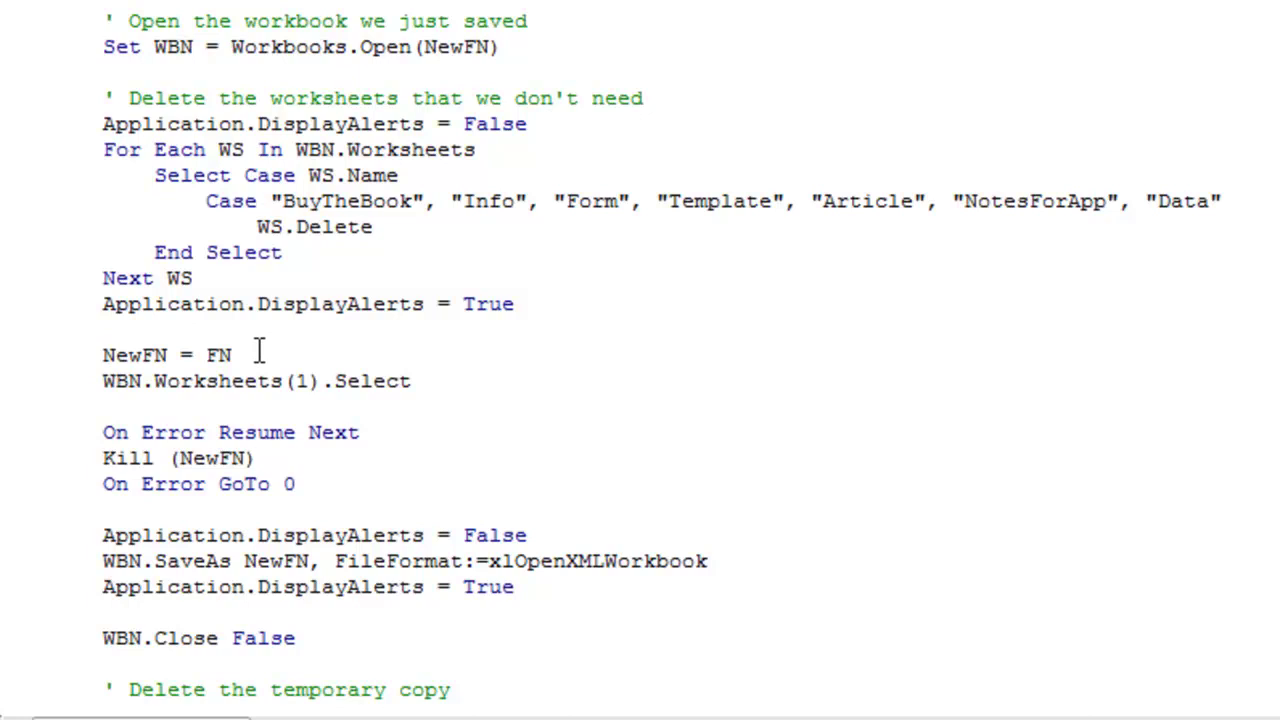
pyautogui.scroll(-2, 608, 420)
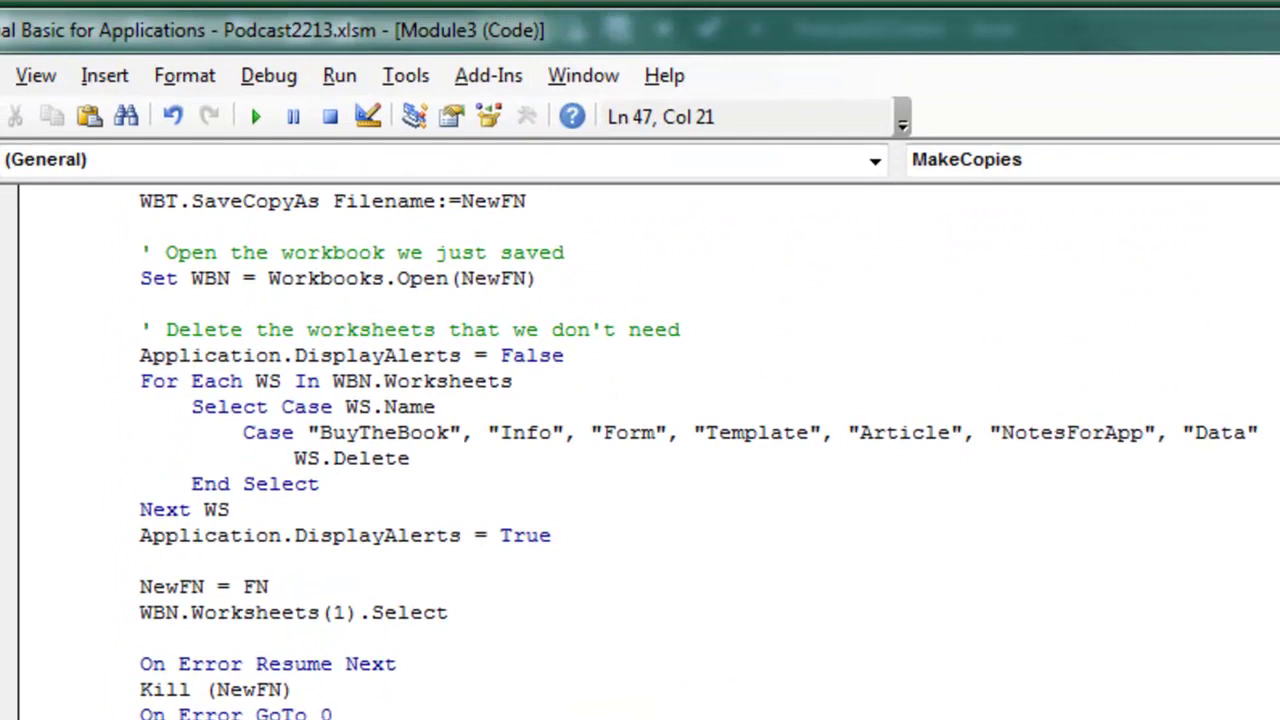
pyautogui.scroll(1, 729, 686)
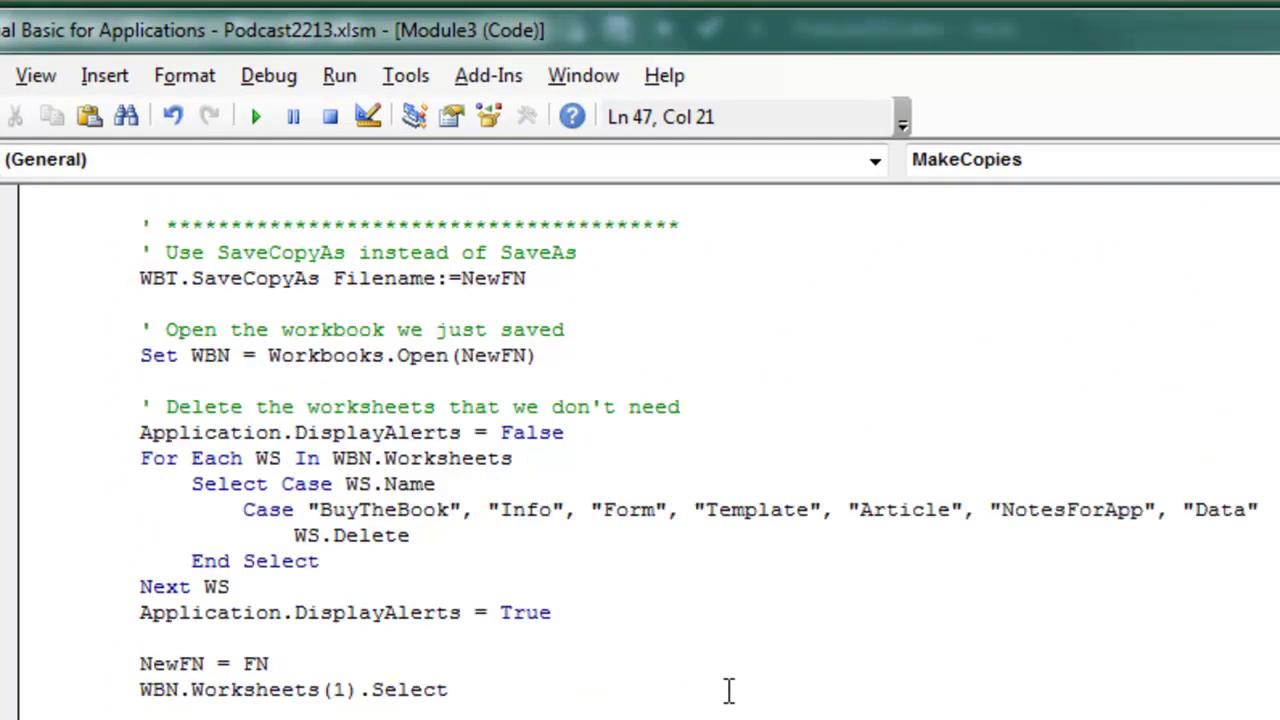
pyautogui.scroll(2, 650, 672)
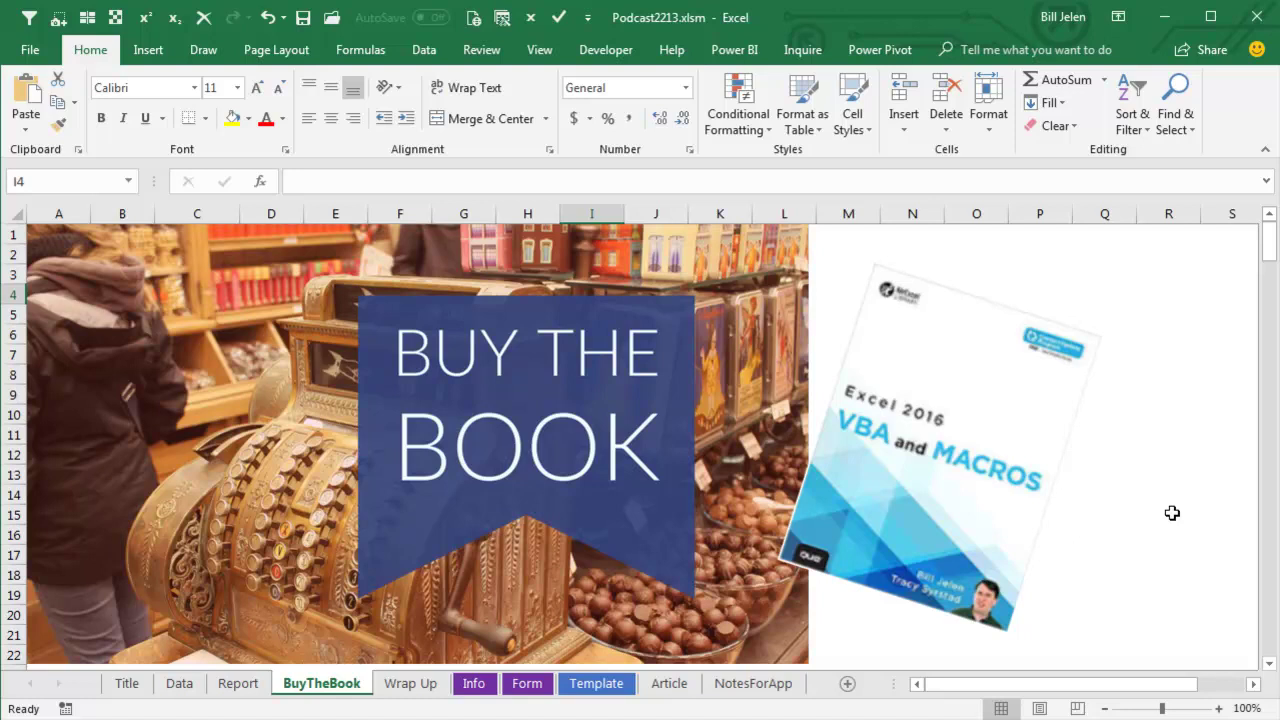
# Show the Wrap Up sheet summarising SaveAs versus SaveCopyAs.
pyautogui.click(408, 685)
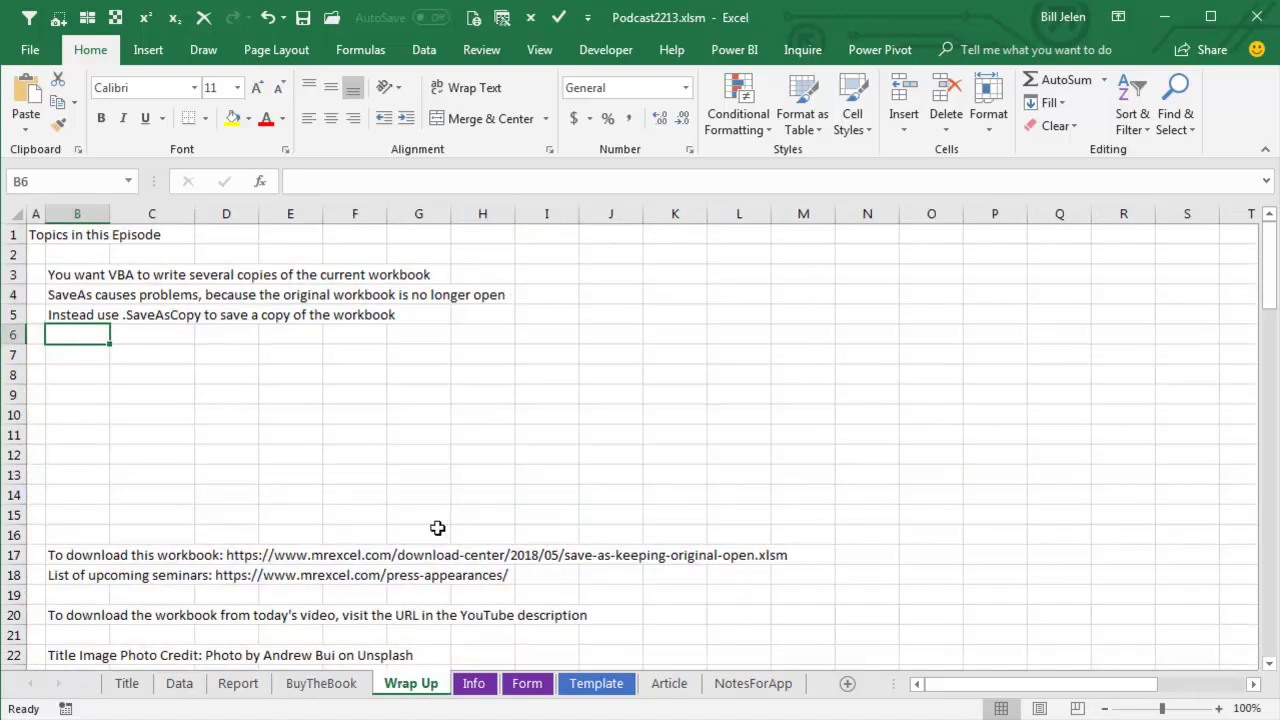